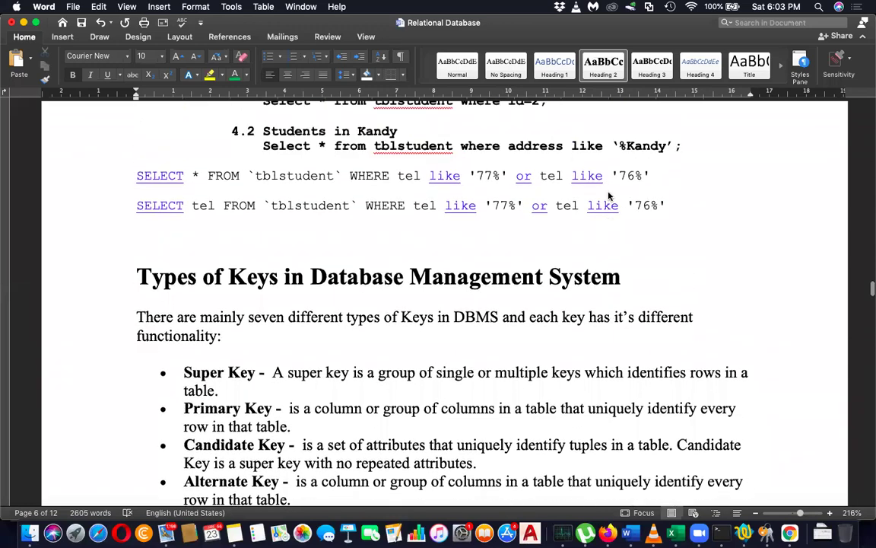
# - Switch to Firefox, close the five database-key article tabs beside the hosting control panel, and enlarge the browser window to fill the screen
pyautogui.scroll(2, 608, 194)
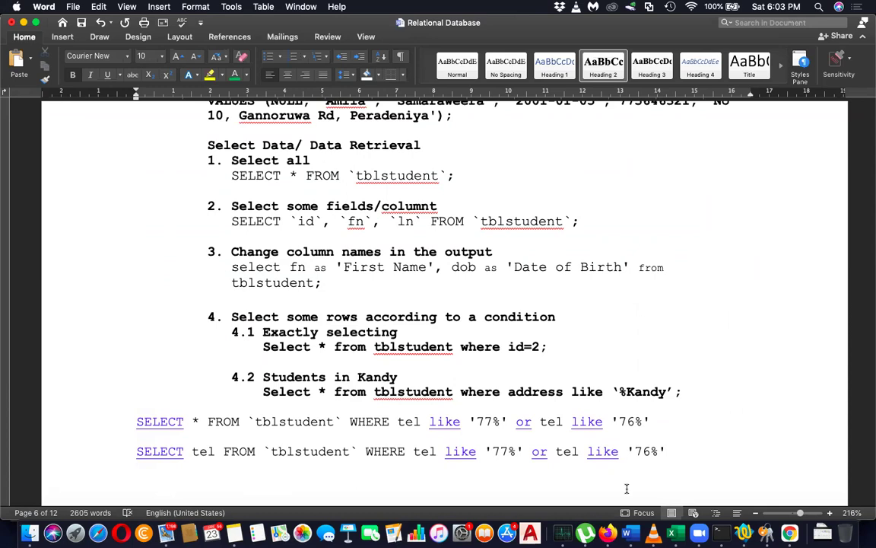
pyautogui.scroll(-5, 583, 282)
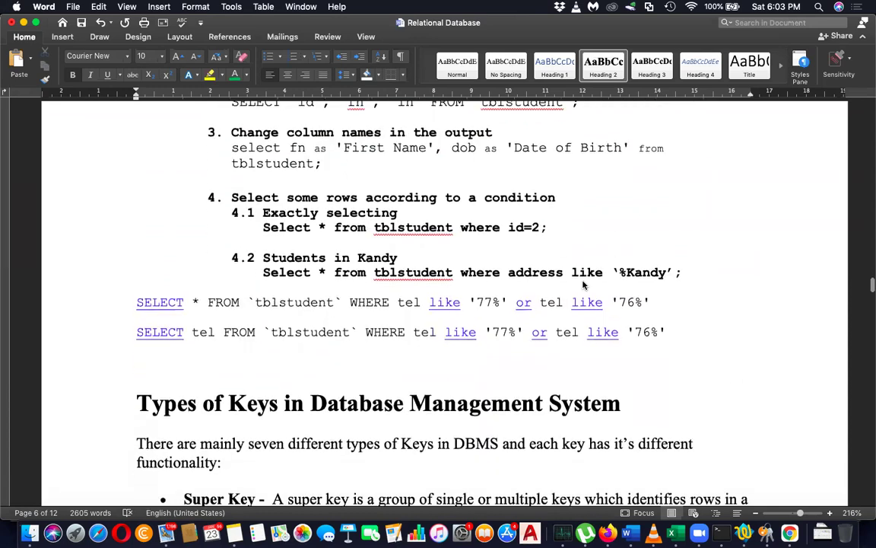
pyautogui.click(607, 532)
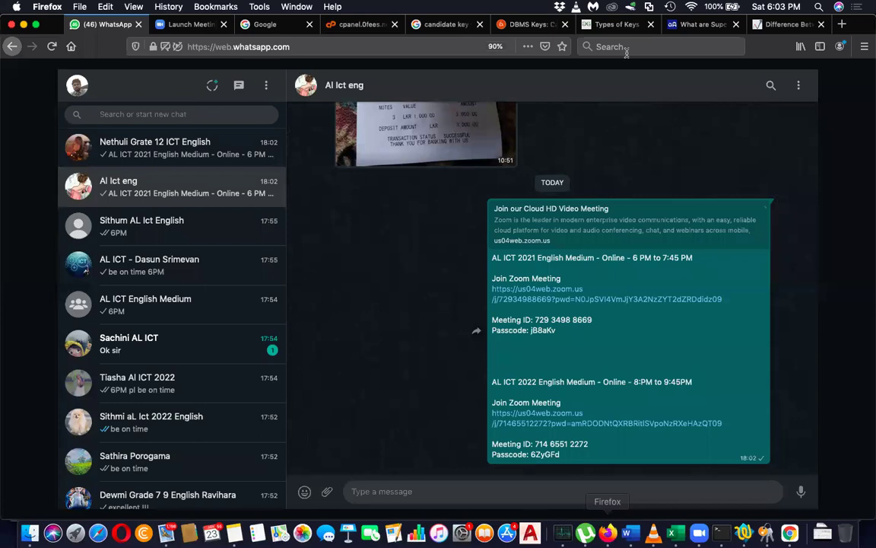
pyautogui.click(700, 23)
pyautogui.moveTo(868, 34); pyautogui.dragTo(869, 164)
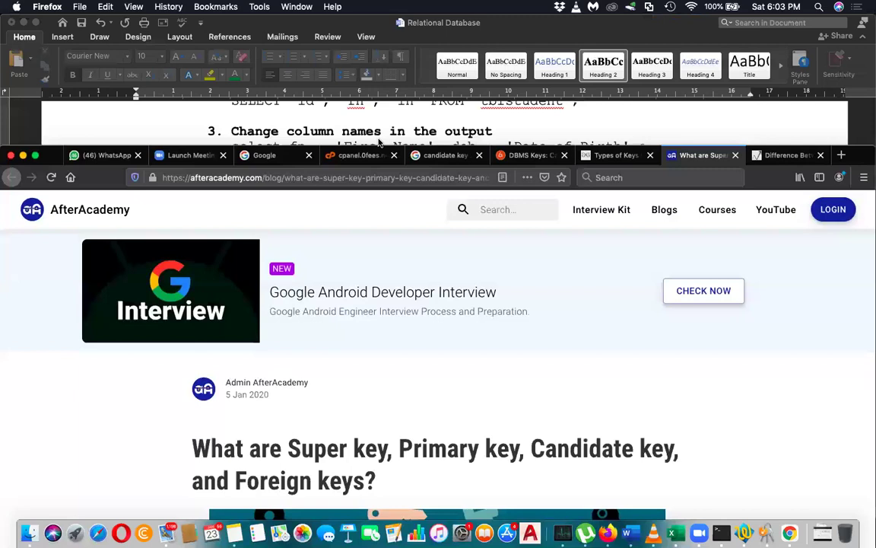
pyautogui.click(361, 155)
pyautogui.click(478, 155)
pyautogui.click(478, 155)
pyautogui.click(479, 155)
pyautogui.click(479, 155)
pyautogui.click(479, 155)
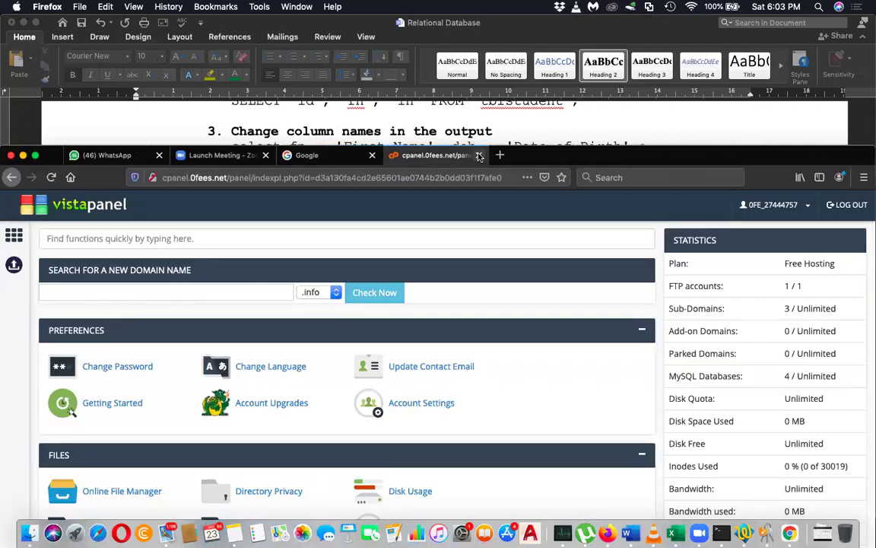
pyautogui.doubleClick(575, 155)
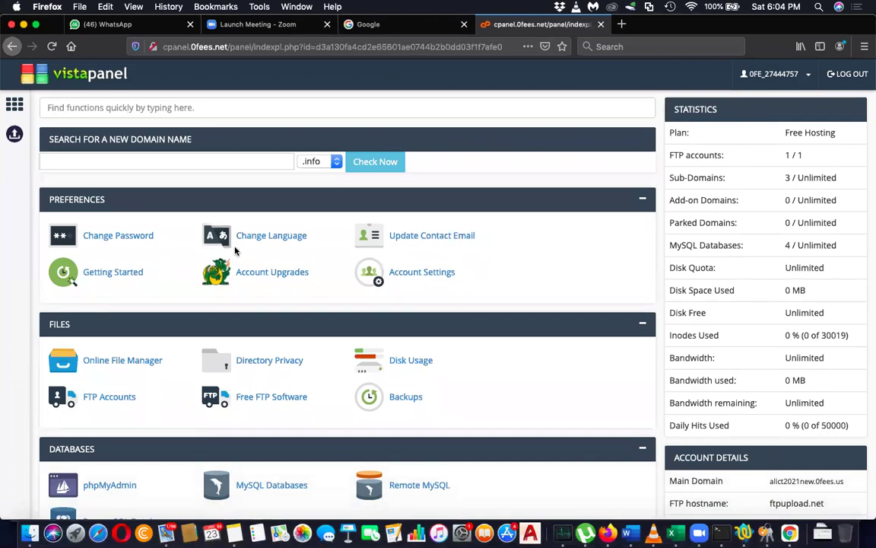
# - Connect to the database ending in "alict" through phpMyAdmin and view the rows and structure of the tblstudent table
pyautogui.scroll(-1, 235, 250)
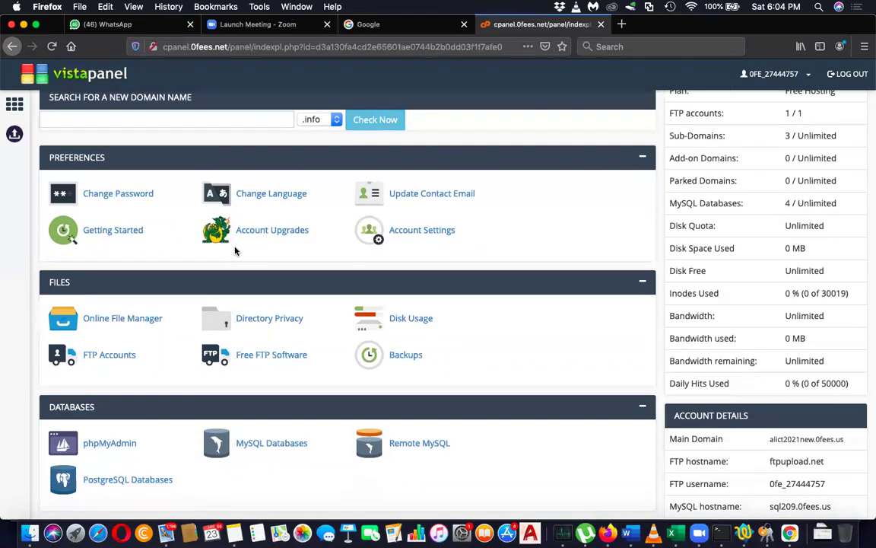
pyautogui.click(108, 443)
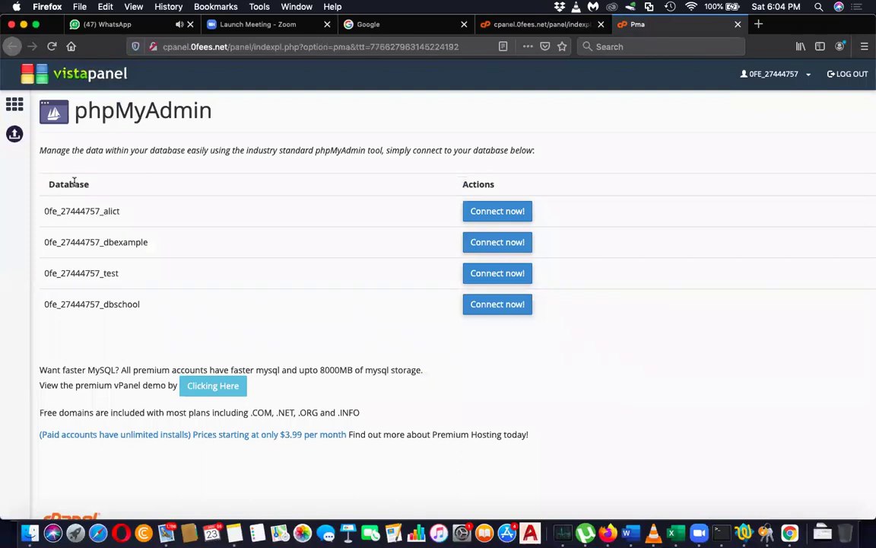
pyautogui.click(503, 212)
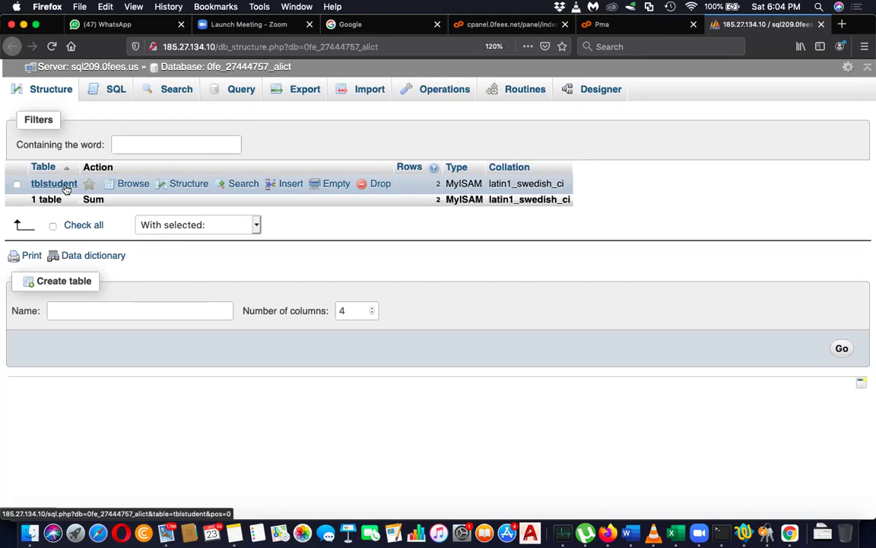
pyautogui.click(64, 187)
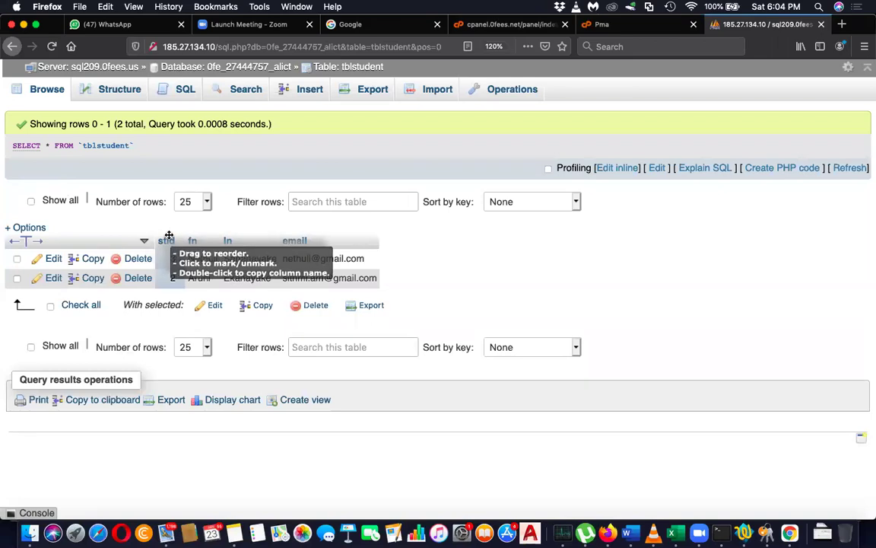
pyautogui.click(120, 89)
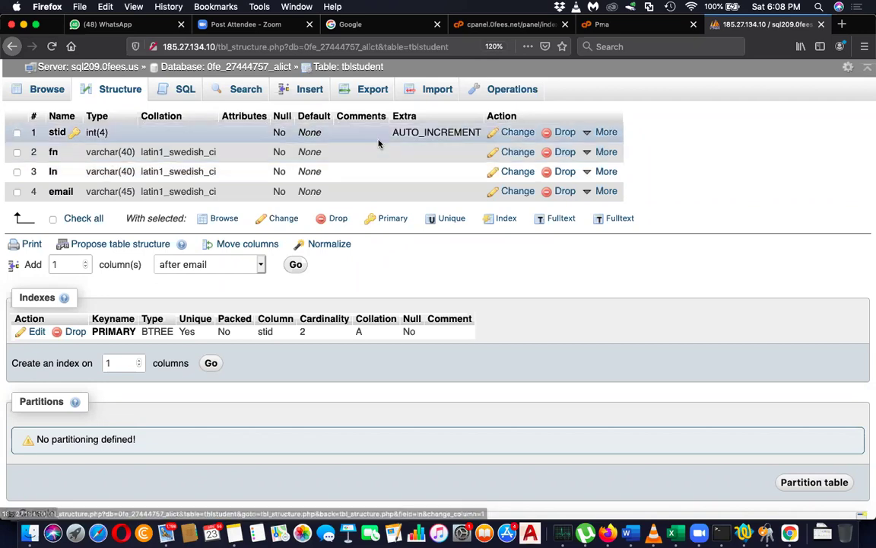
pyautogui.click(53, 97)
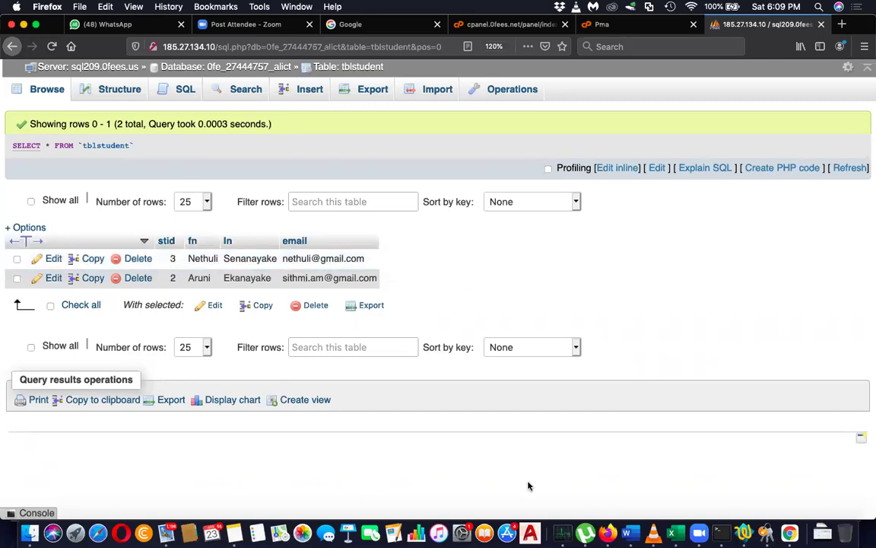
# - Switch to Word and colour the terms "Primary Key" and "Foreign Key" green in the list of key types
pyautogui.click(628, 532)
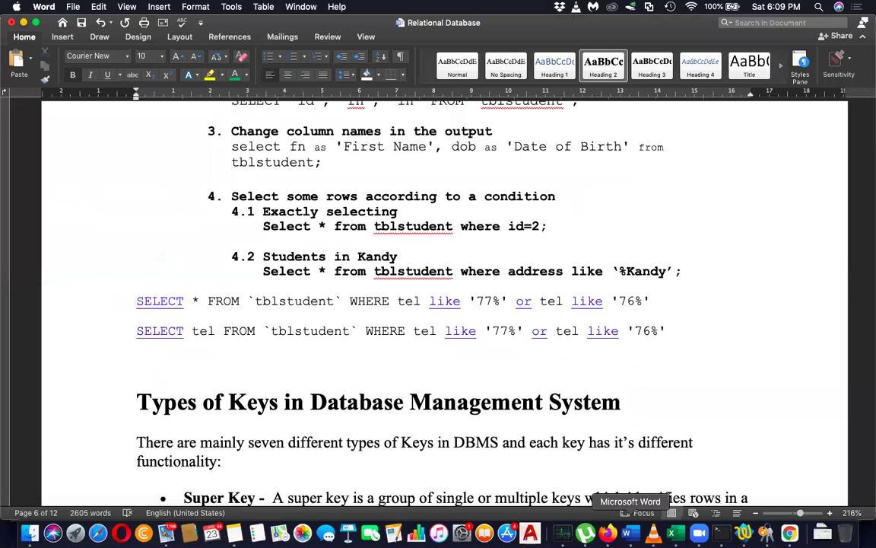
pyautogui.scroll(-8, 671, 320)
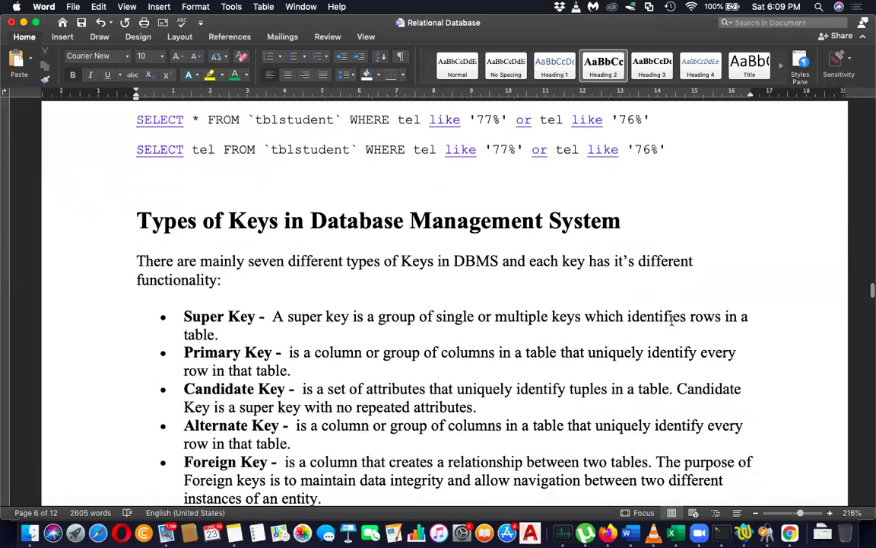
pyautogui.scroll(1, 672, 321)
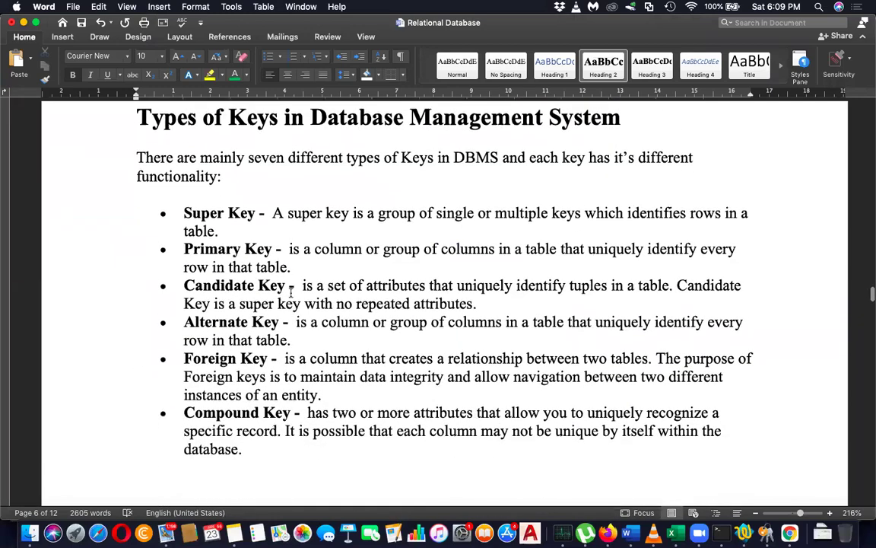
pyautogui.moveTo(184, 248); pyautogui.dragTo(276, 249)
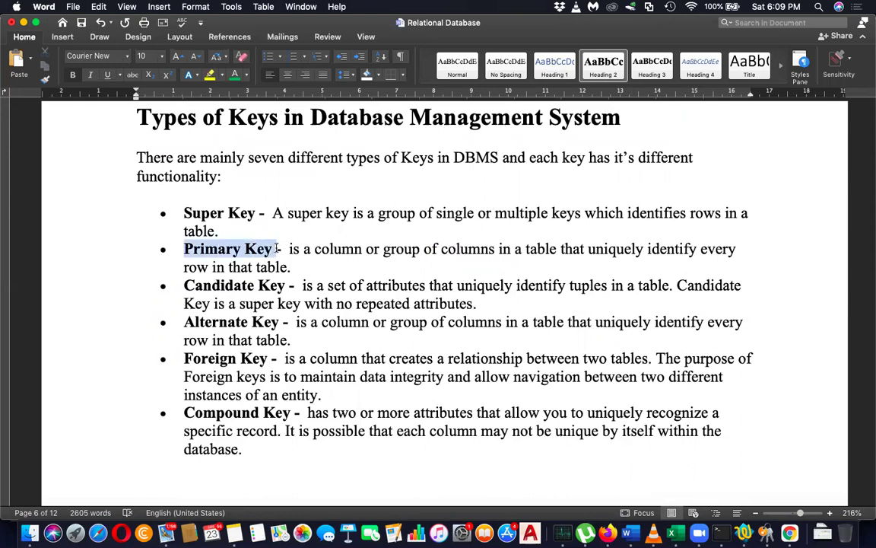
pyautogui.click(251, 368)
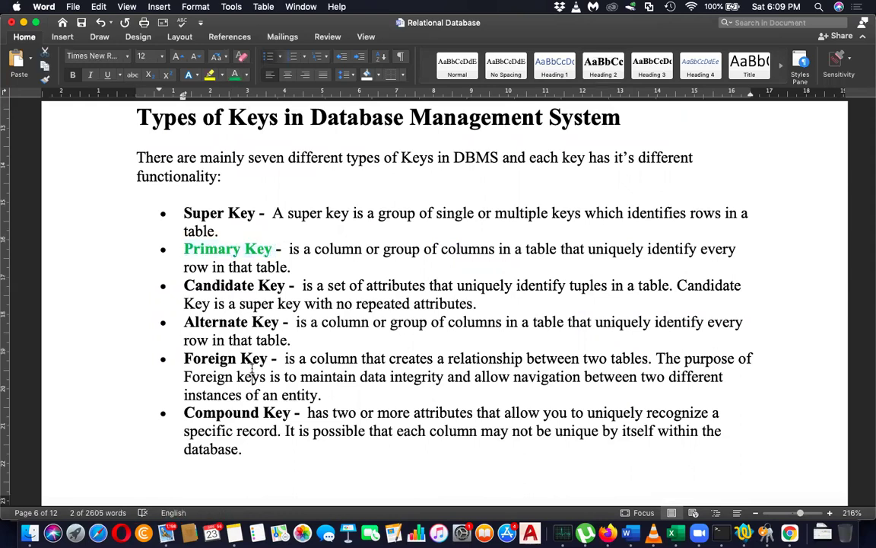
pyautogui.moveTo(184, 359); pyautogui.dragTo(272, 358)
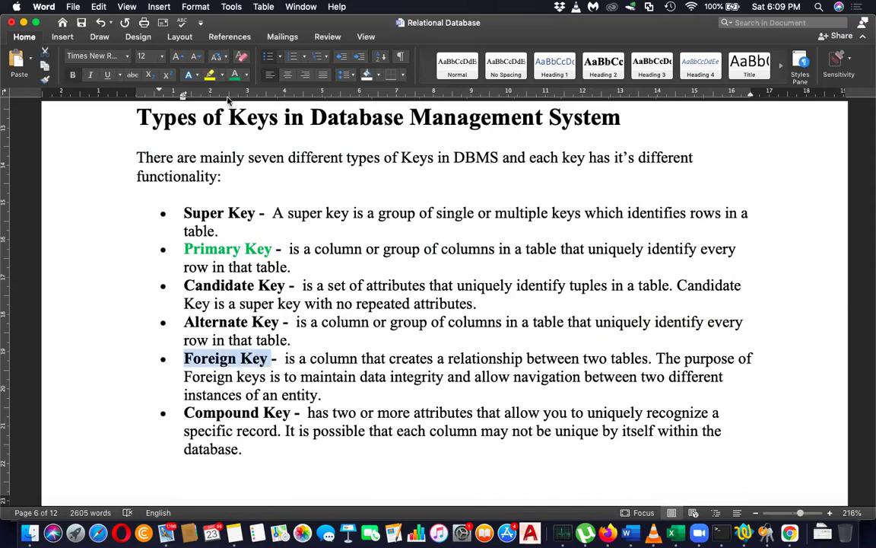
pyautogui.click(235, 73)
pyautogui.scroll(-10, 278, 358)
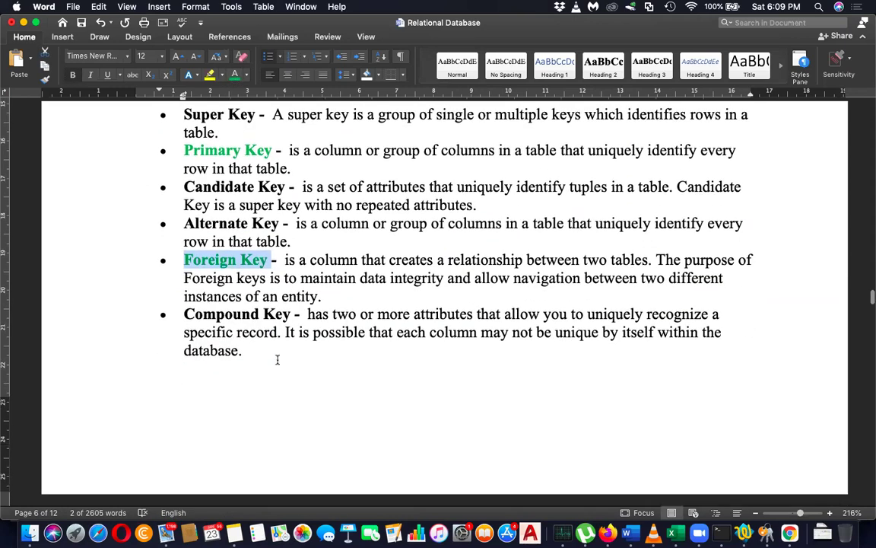
pyautogui.scroll(9, 277, 359)
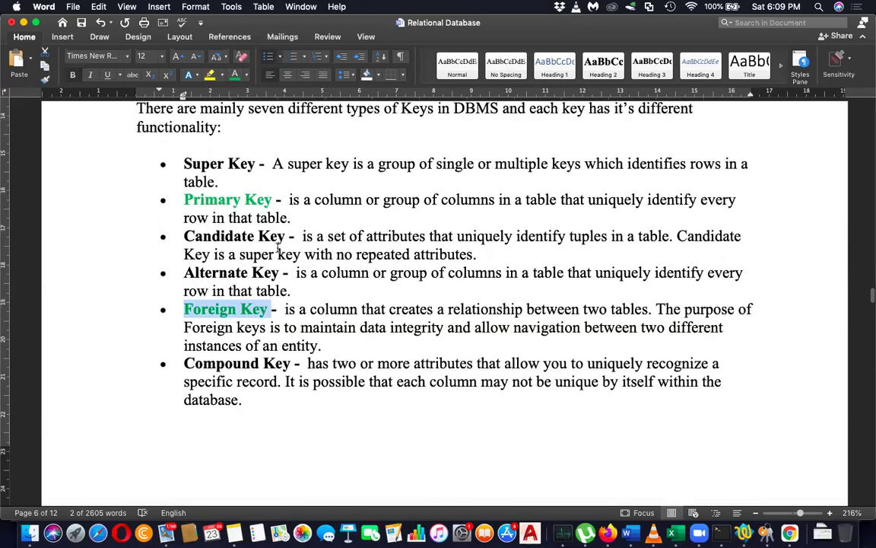
pyautogui.click(278, 254)
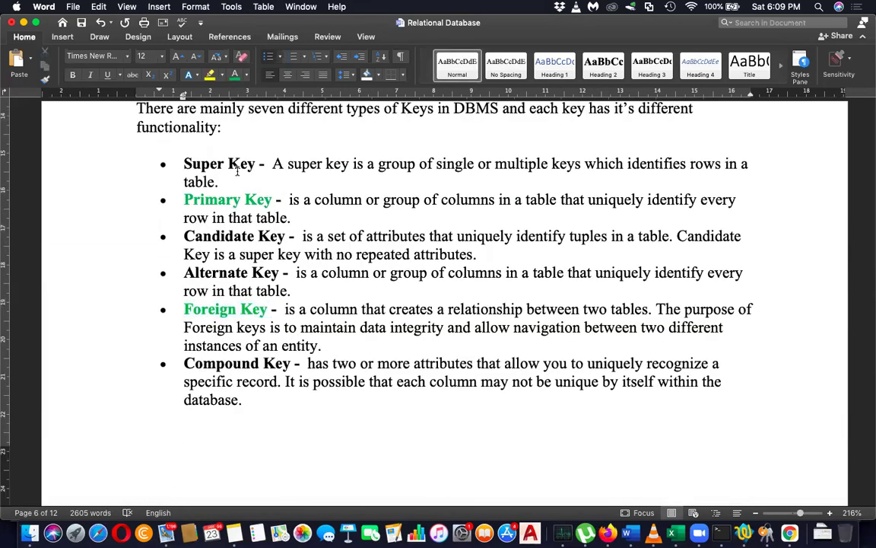
pyautogui.scroll(1, 236, 170)
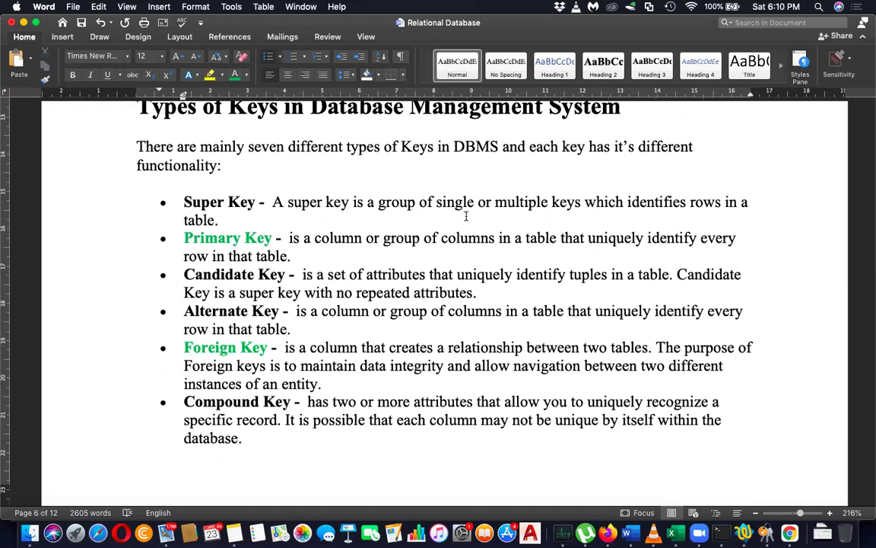
# - Consult the tblstudent rows in Firefox and add an unbulleted line reading "stid," in lowercase below the Super Key definition in Word
pyautogui.press('super+Tab')
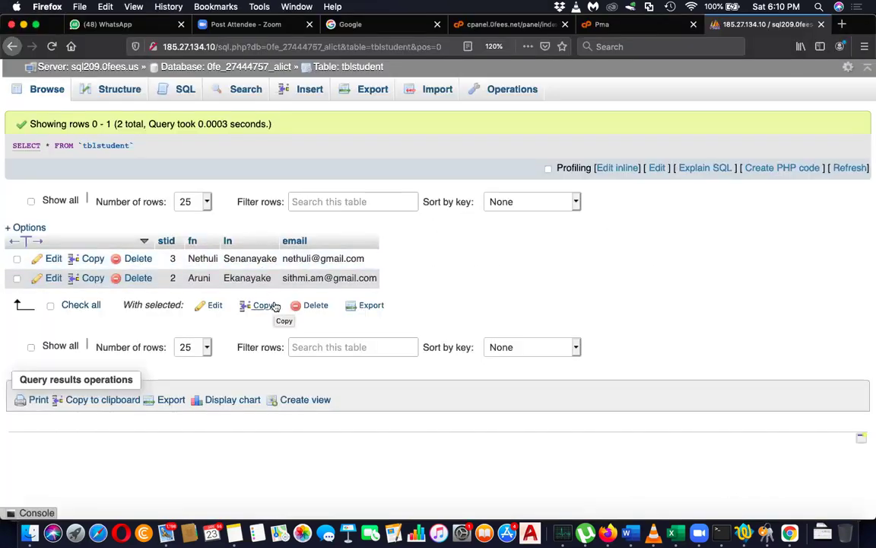
pyautogui.press('super+Tab')
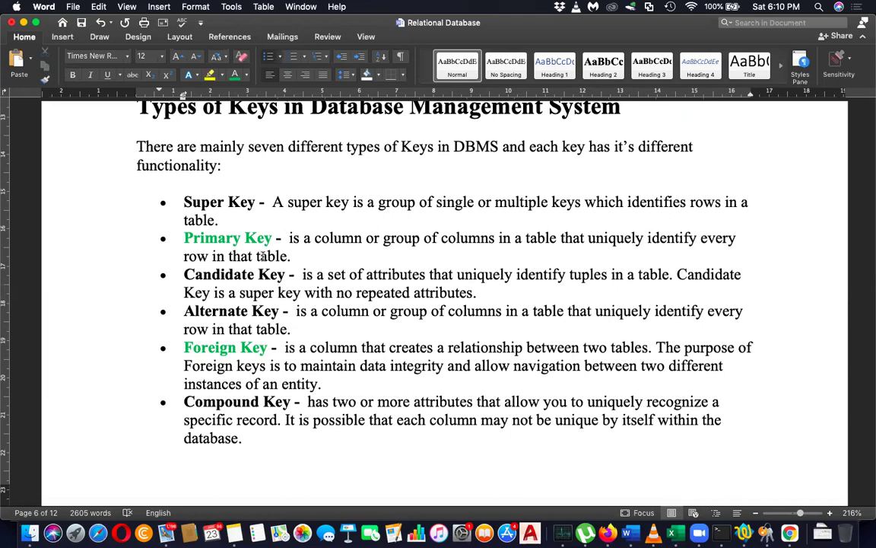
pyautogui.click(230, 220)
pyautogui.press('Return')
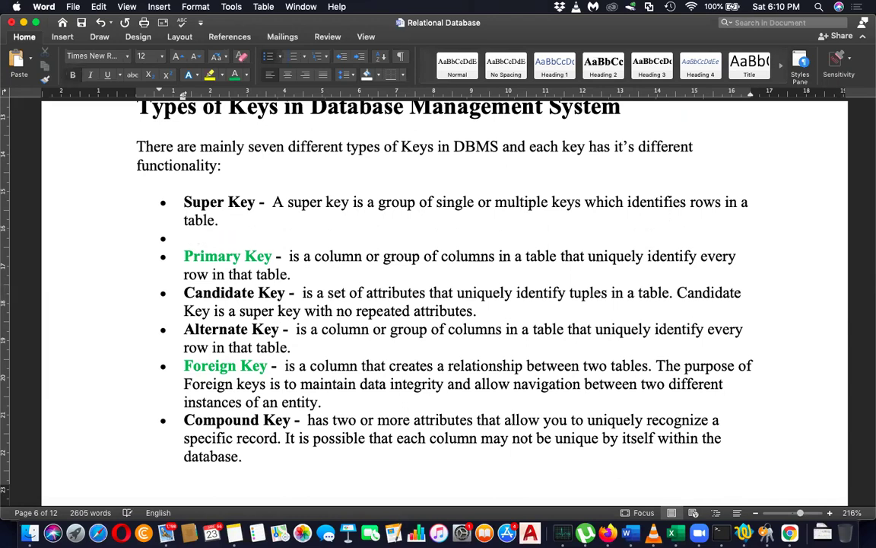
pyautogui.press('Return')
pyautogui.press('super+Tab')
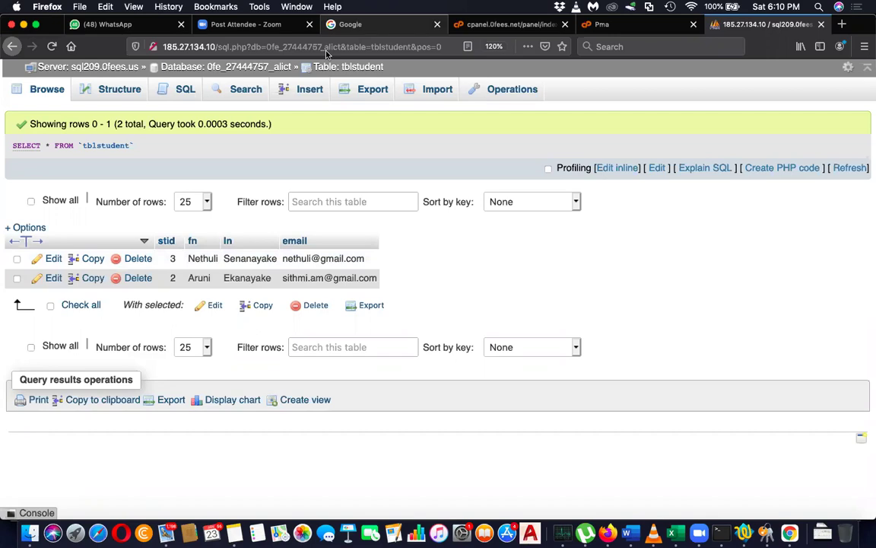
pyautogui.press('super+Tab')
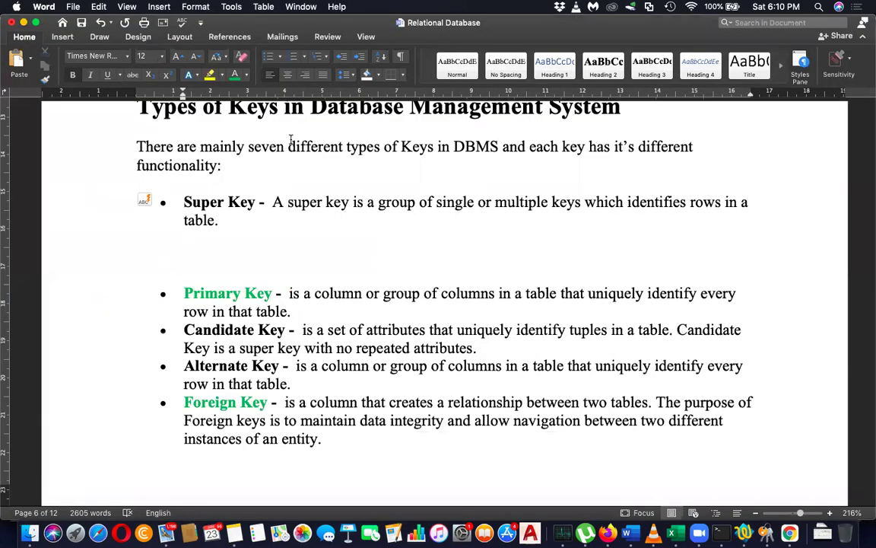
pyautogui.write('stid,')
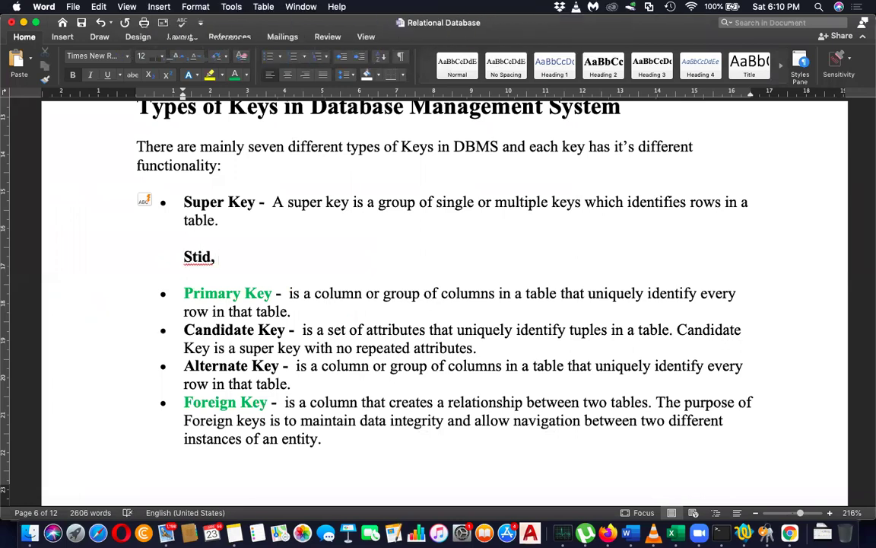
pyautogui.click(193, 257)
pyautogui.press('BackSpace')
pyautogui.write('s')
# - Switch to Firefox, return to browsing the tblstudent rows, and capture a screenshot of the area with the column headers and both records
pyautogui.press('super+Tab')
pyautogui.click(121, 90)
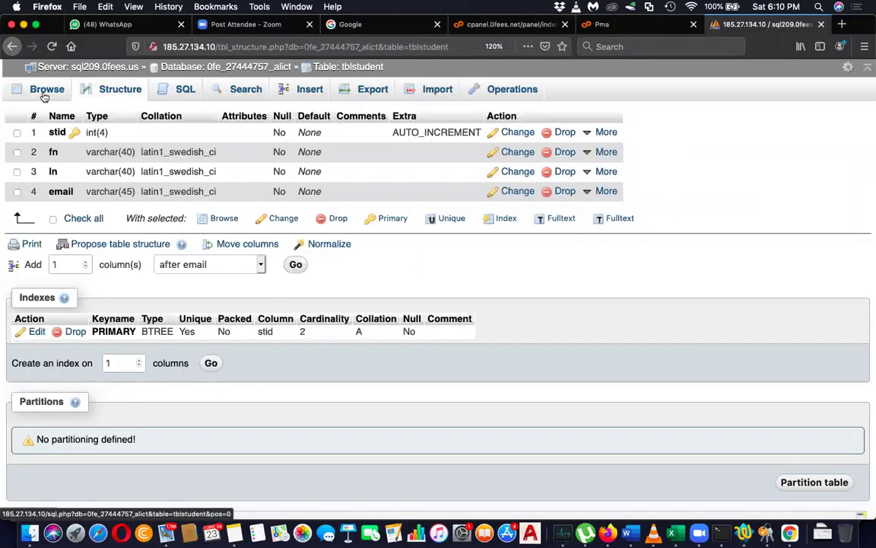
pyautogui.click(47, 90)
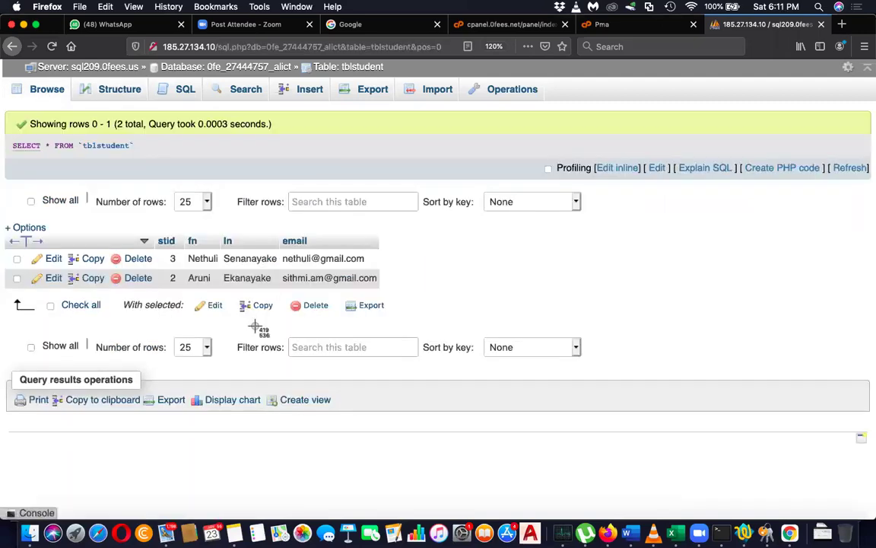
pyautogui.moveTo(4, 190); pyautogui.dragTo(423, 295)
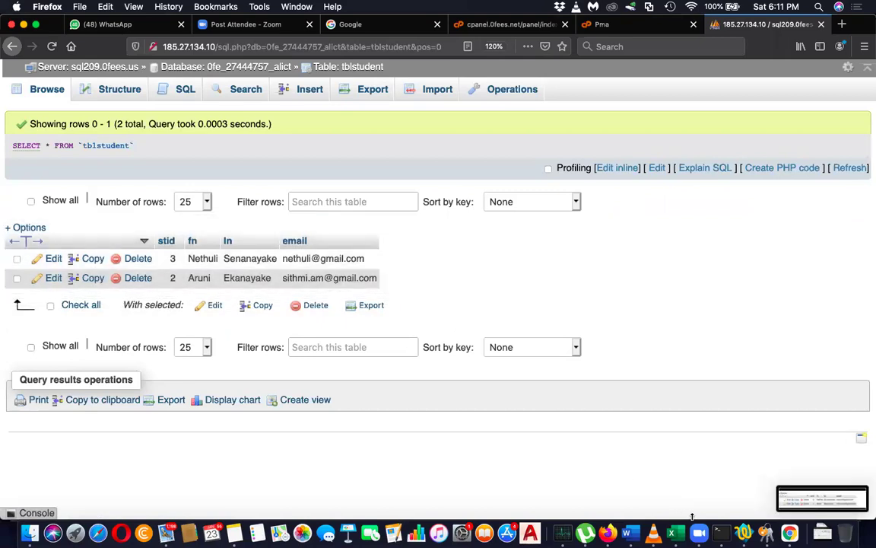
# - Insert the captured table screenshot from the Desktop below the Word section's introductory paragraph and shrink it to about 10.9 cm wide
pyautogui.click(630, 532)
pyautogui.click(242, 175)
pyautogui.press('Return')
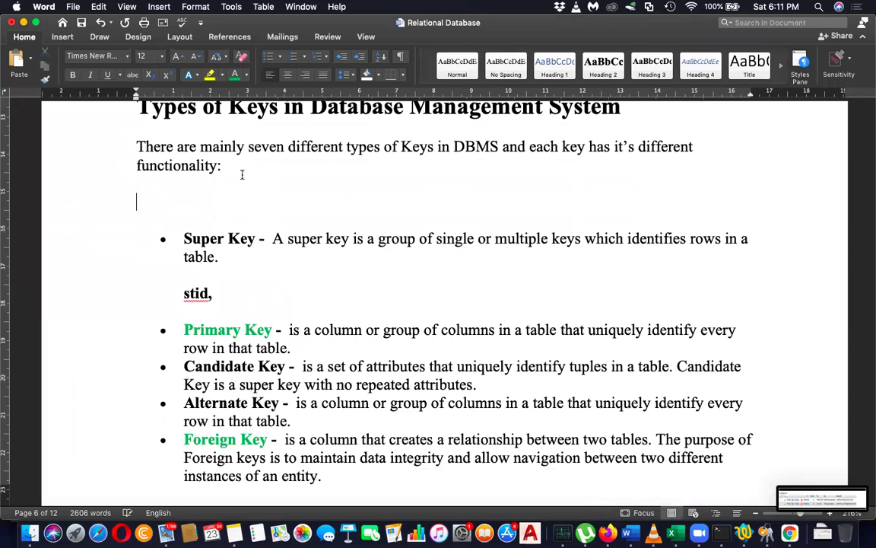
pyautogui.click(62, 37)
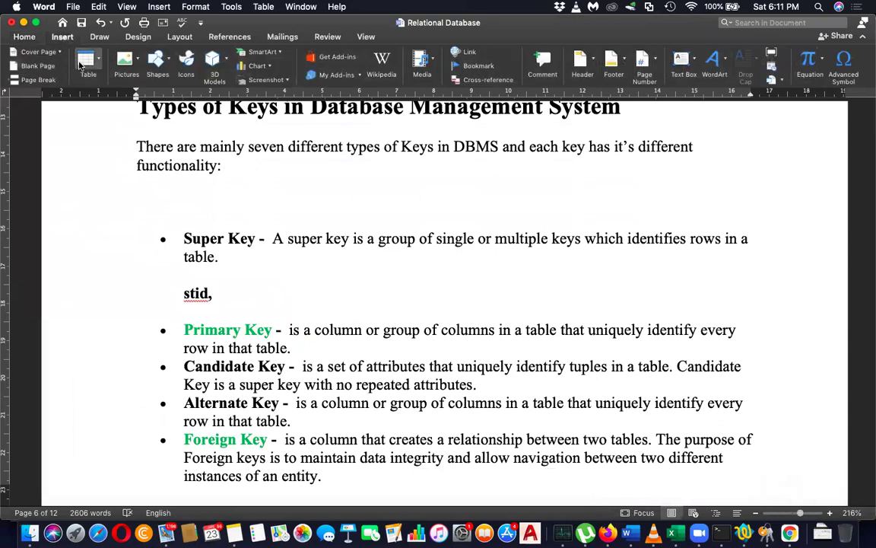
pyautogui.click(134, 64)
pyautogui.click(161, 95)
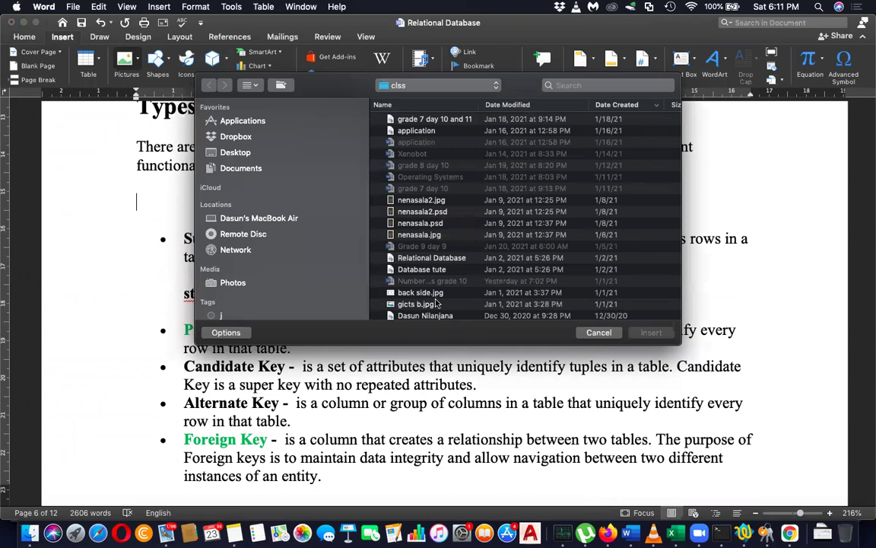
pyautogui.click(247, 153)
pyautogui.doubleClick(439, 119)
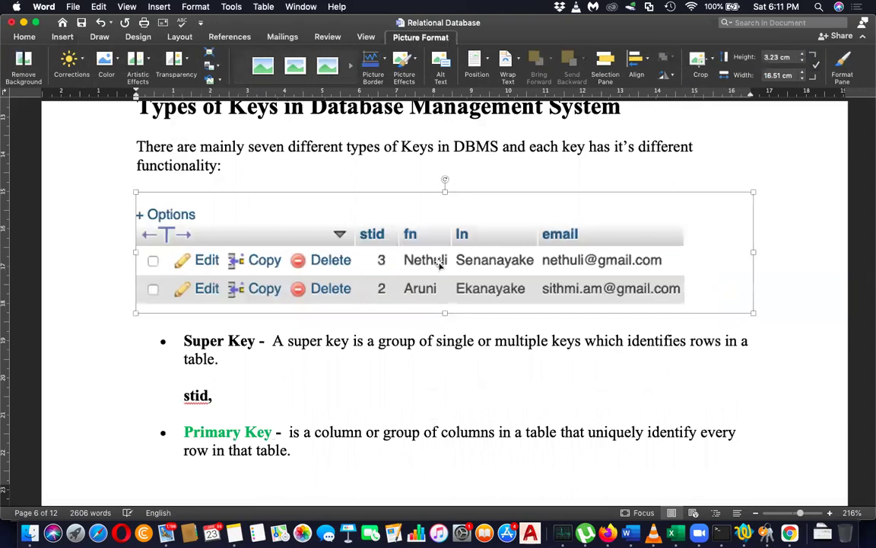
pyautogui.moveTo(753, 312); pyautogui.dragTo(460, 214)
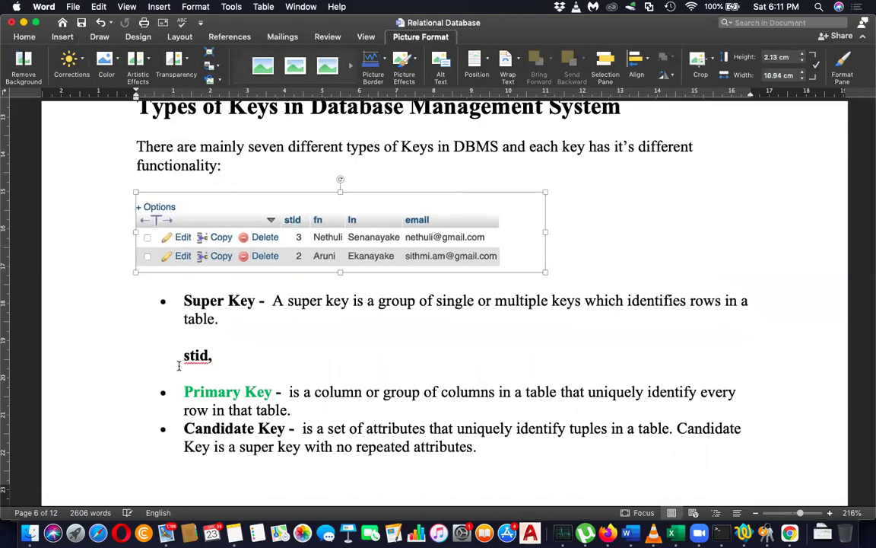
pyautogui.click(224, 353)
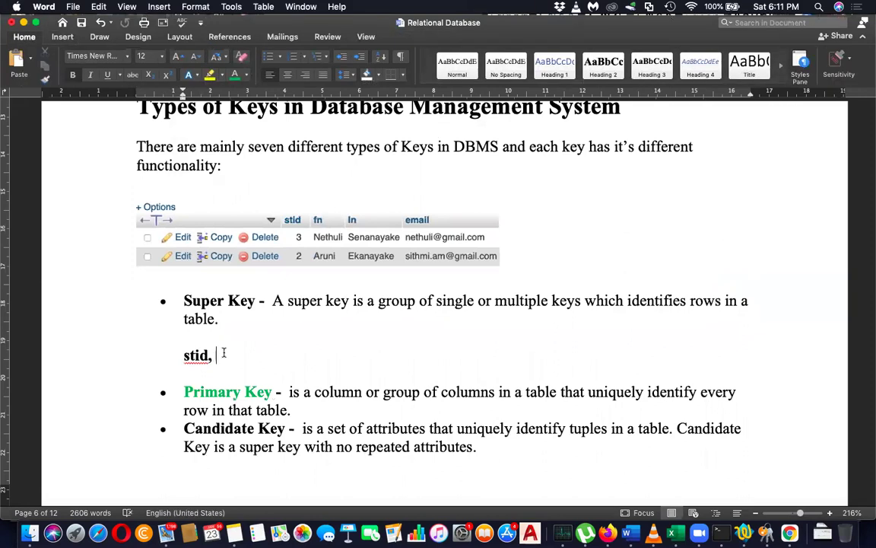